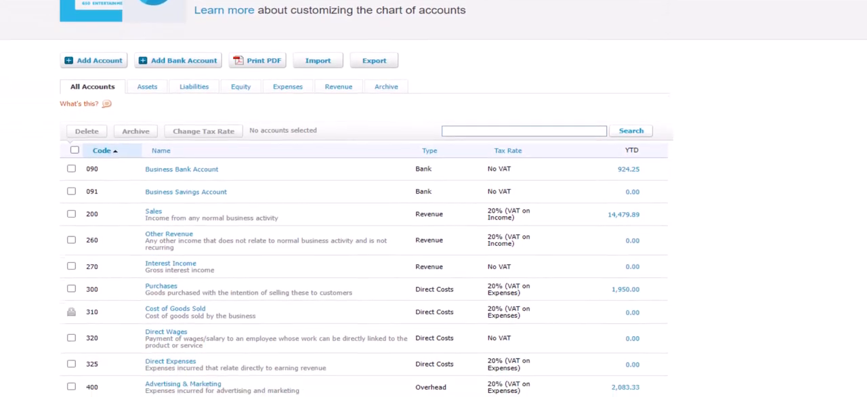
{"action": "scroll", "coordinate": [434, 198], "scroll_direction": "down", "scroll_amount": 1}
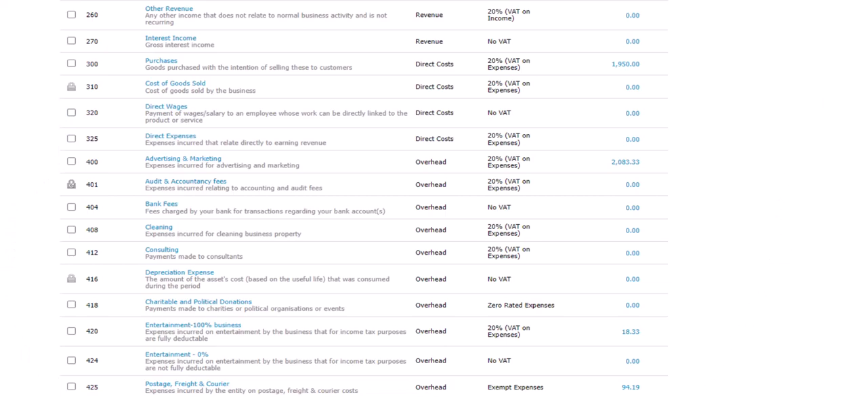
Open the Profit and Loss report from the favourite accounting reports
{"action": "scroll", "coordinate": [433, 199], "scroll_direction": "up", "scroll_amount": 9}
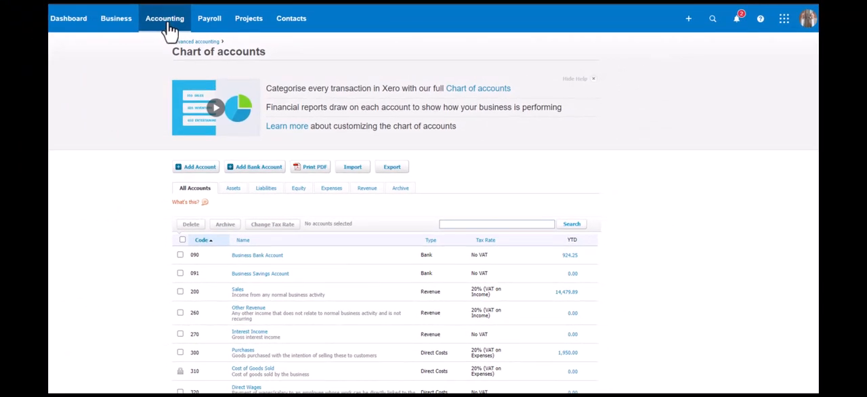
{"action": "left_click", "coordinate": [166, 24]}
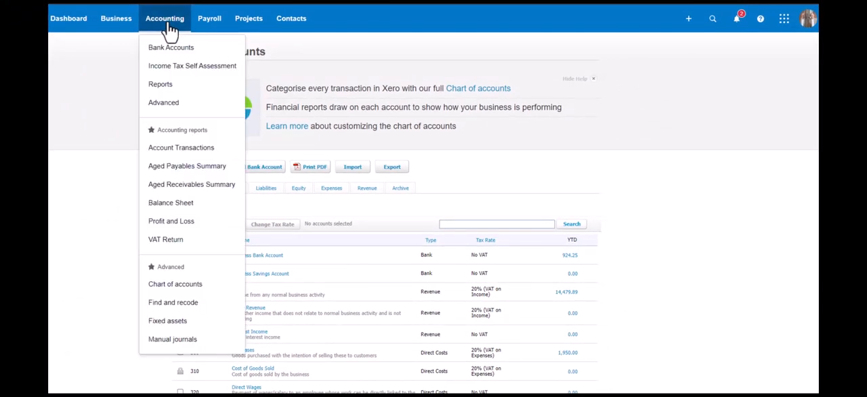
{"action": "left_click", "coordinate": [167, 86]}
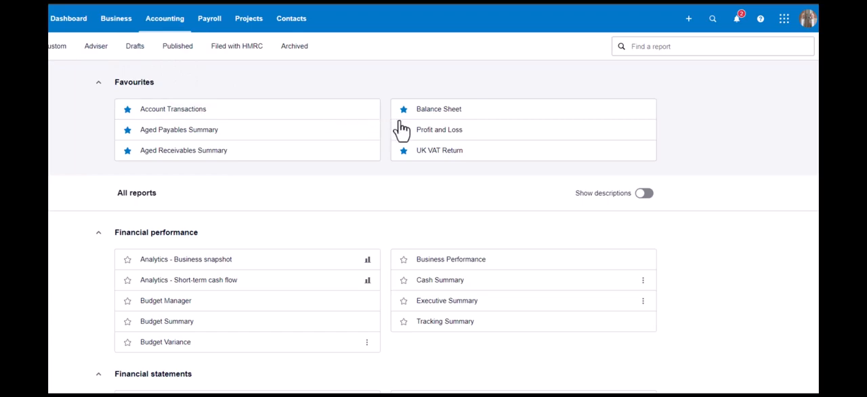
{"action": "left_click", "coordinate": [425, 136]}
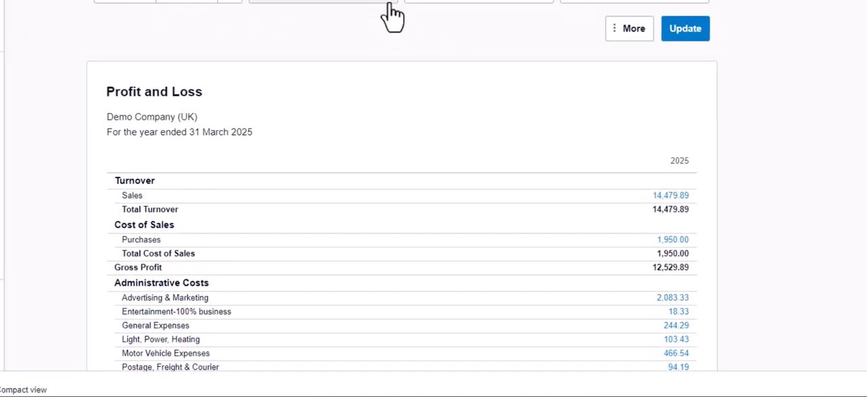
Compare the Profit and Loss report with the previous 2 years and update it
{"action": "left_click", "coordinate": [373, 102]}
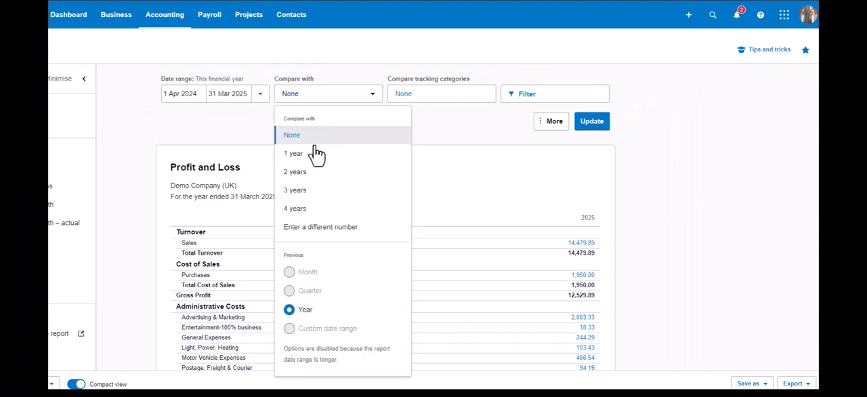
{"action": "left_click", "coordinate": [303, 174]}
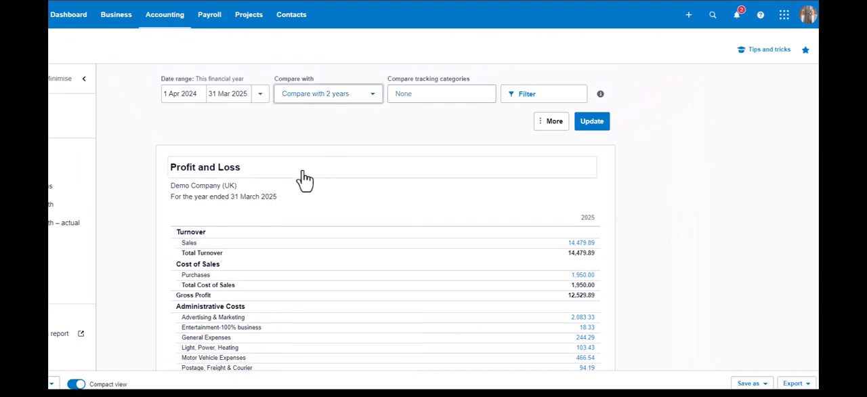
{"action": "left_click", "coordinate": [590, 131]}
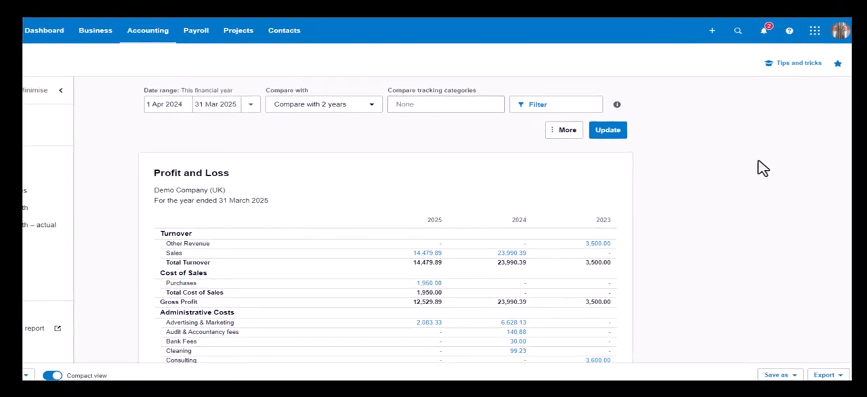
Review the comparative Profit and Loss report down to Profit after Taxation and export it to Excel
{"action": "scroll", "coordinate": [762, 169], "scroll_direction": "down", "scroll_amount": 2}
{"action": "scroll", "coordinate": [765, 183], "scroll_direction": "down", "scroll_amount": 3}
{"action": "scroll", "coordinate": [764, 190], "scroll_direction": "down", "scroll_amount": 2}
{"action": "scroll", "coordinate": [765, 194], "scroll_direction": "down", "scroll_amount": 3}
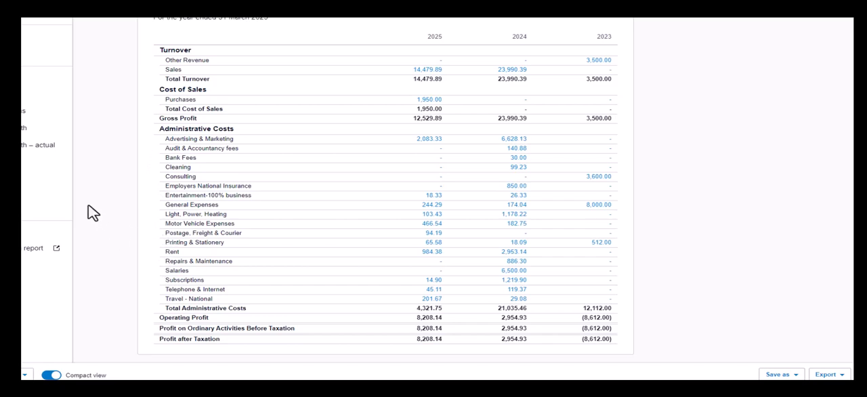
{"action": "left_click", "coordinate": [823, 376]}
{"action": "left_click", "coordinate": [775, 336]}
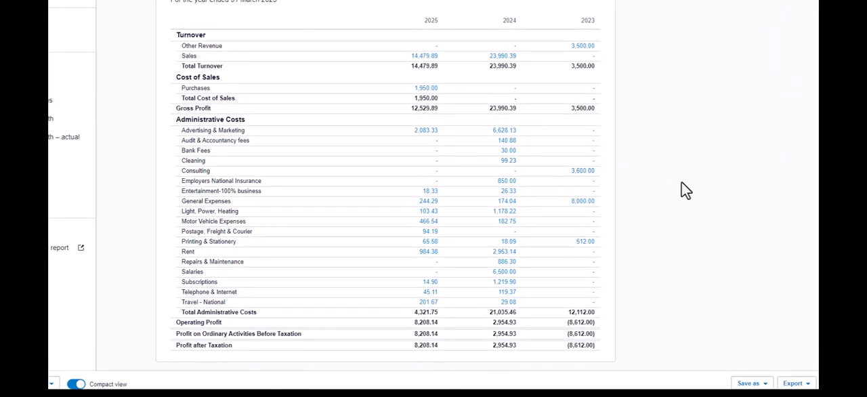
Show account codes in the Profit and Loss report and update it
{"action": "scroll", "coordinate": [688, 185], "scroll_direction": "up", "scroll_amount": 3}
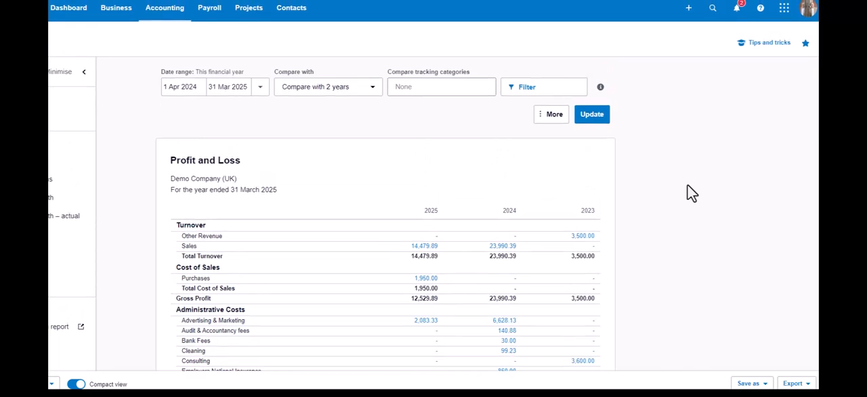
{"action": "scroll", "coordinate": [687, 186], "scroll_direction": "up", "scroll_amount": 1}
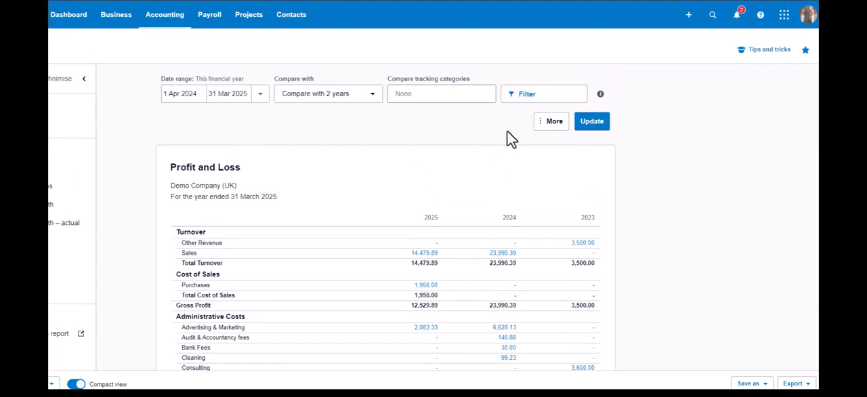
{"action": "left_click", "coordinate": [542, 130]}
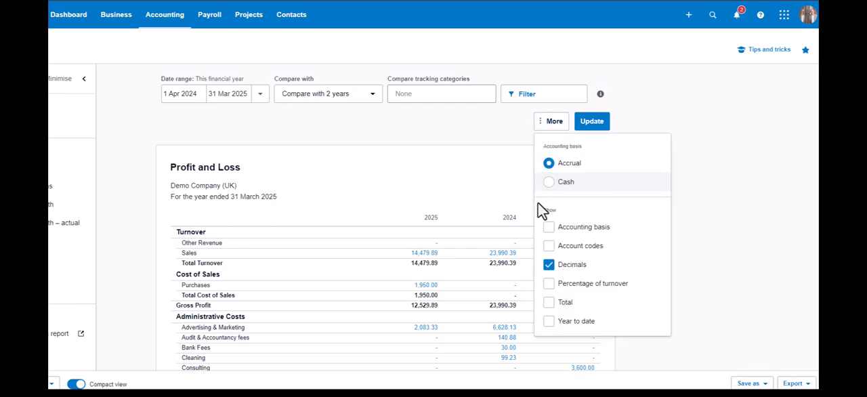
{"action": "left_click", "coordinate": [549, 248]}
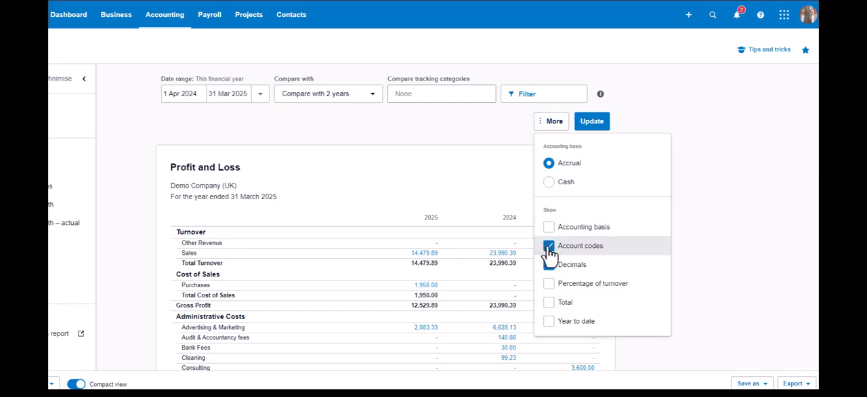
{"action": "left_click", "coordinate": [592, 124]}
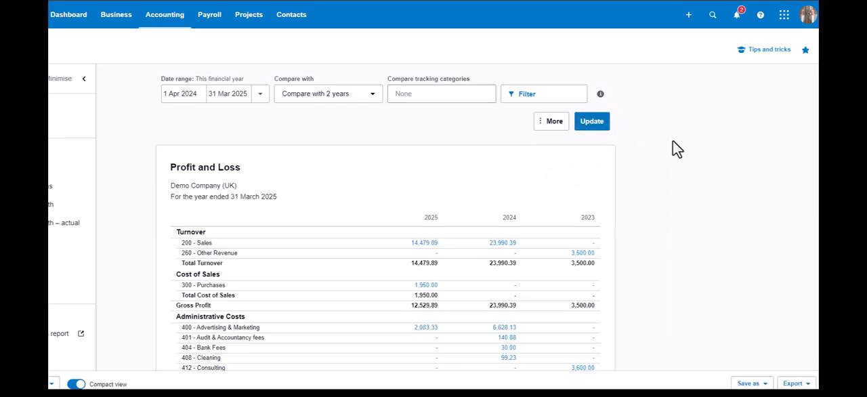
Export the Profit and Loss report with account codes to Excel
{"action": "scroll", "coordinate": [697, 173], "scroll_direction": "down", "scroll_amount": 3}
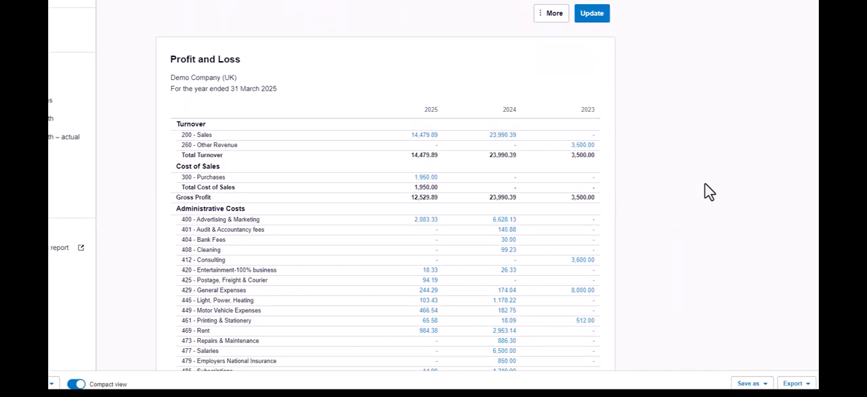
{"action": "scroll", "coordinate": [706, 184], "scroll_direction": "down", "scroll_amount": 1}
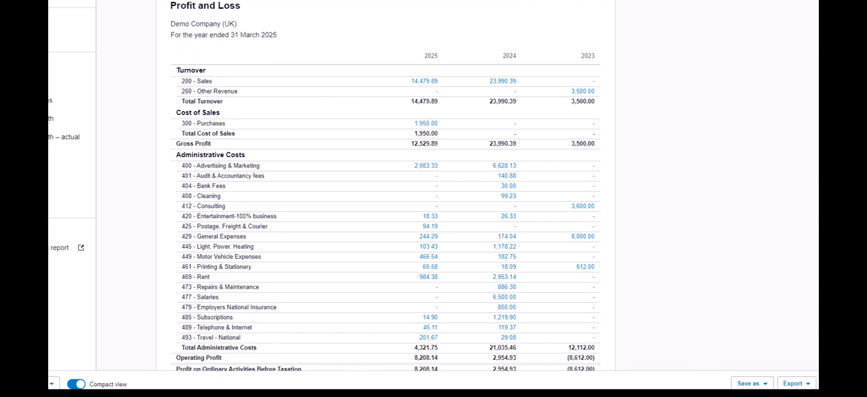
{"action": "left_click", "coordinate": [806, 384]}
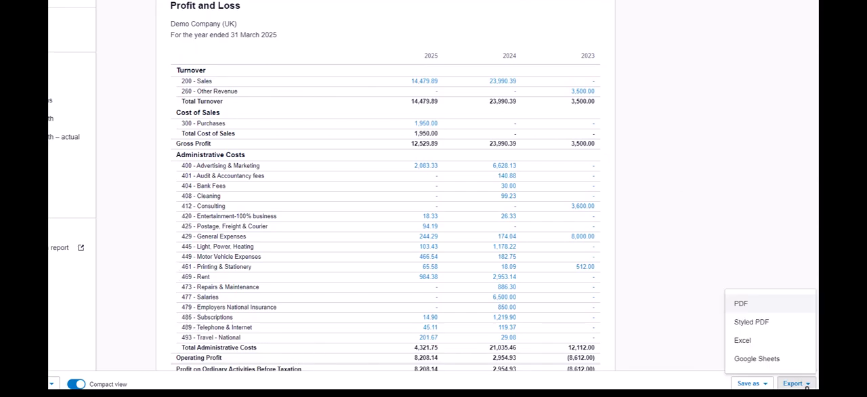
{"action": "left_click", "coordinate": [743, 341]}
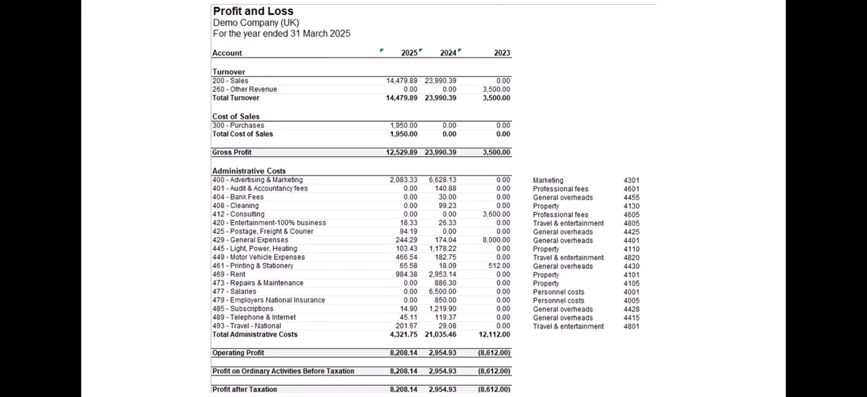
{"action": "key", "text": "Right"}
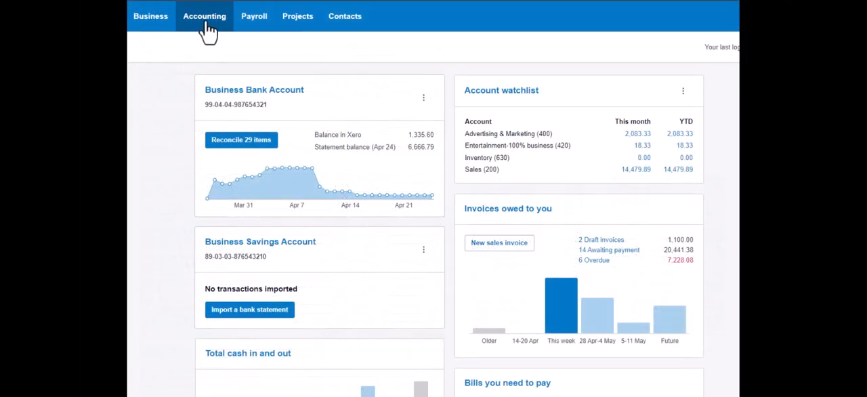
Open the chart of accounts and search it for "market"
{"action": "left_click", "coordinate": [207, 23]}
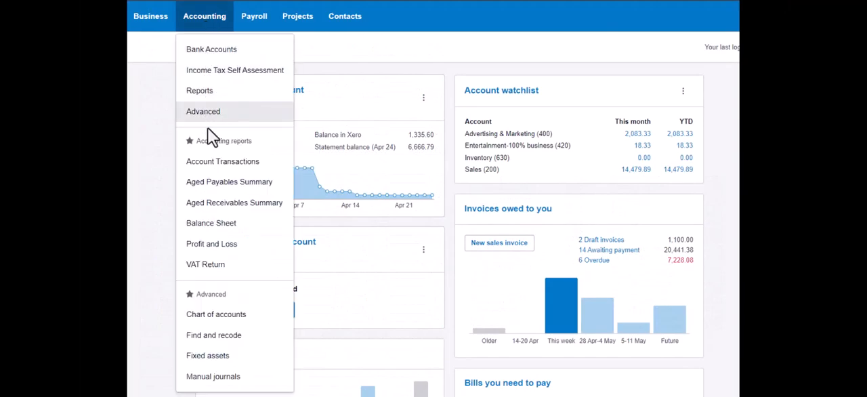
{"action": "left_click", "coordinate": [231, 317]}
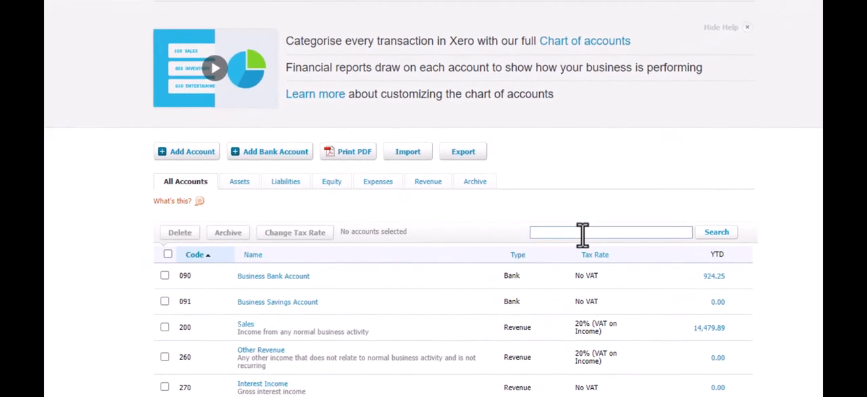
{"action": "left_click", "coordinate": [583, 233]}
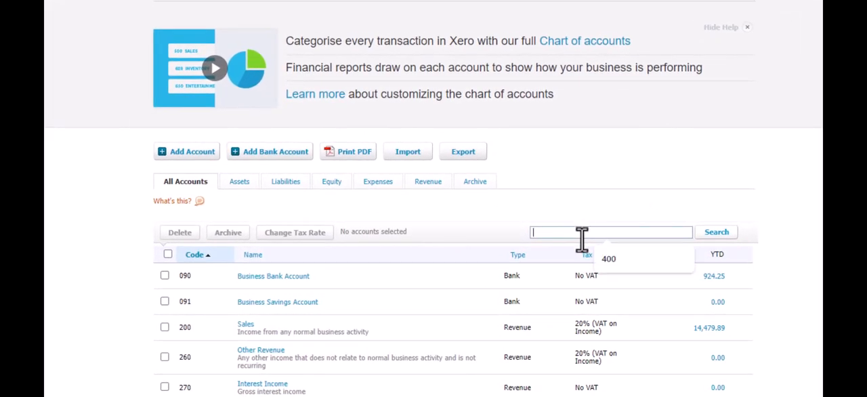
{"action": "type", "text": "market"}
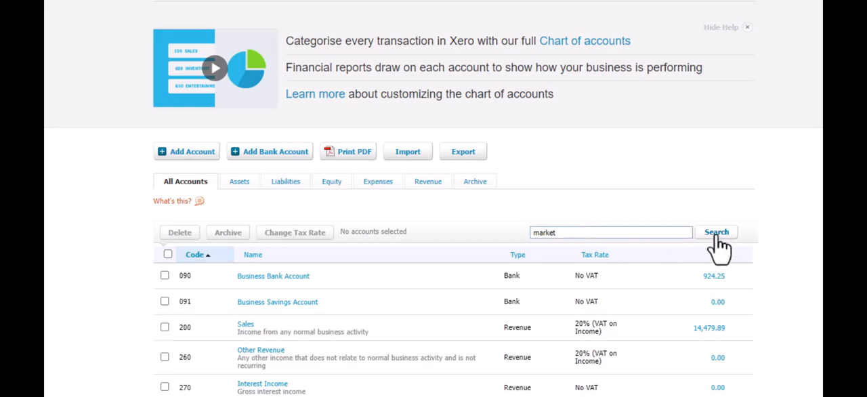
{"action": "left_click", "coordinate": [714, 237]}
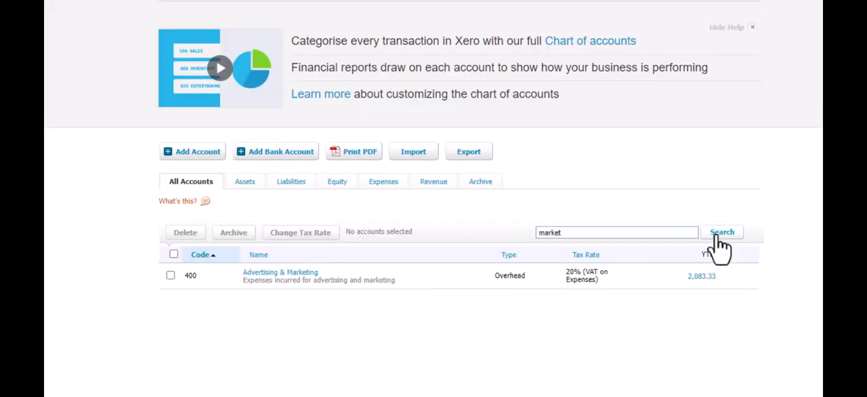
Set the code of the Advertising & Marketing account to 4301 and save the account
{"action": "left_click", "coordinate": [290, 274]}
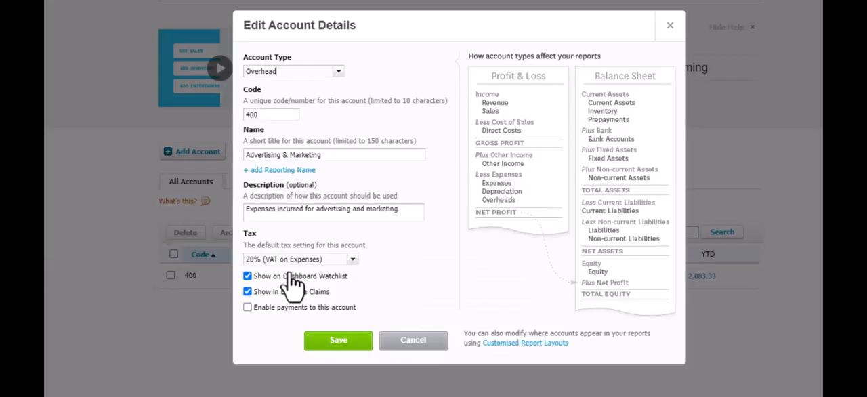
{"action": "double_click", "coordinate": [270, 116]}
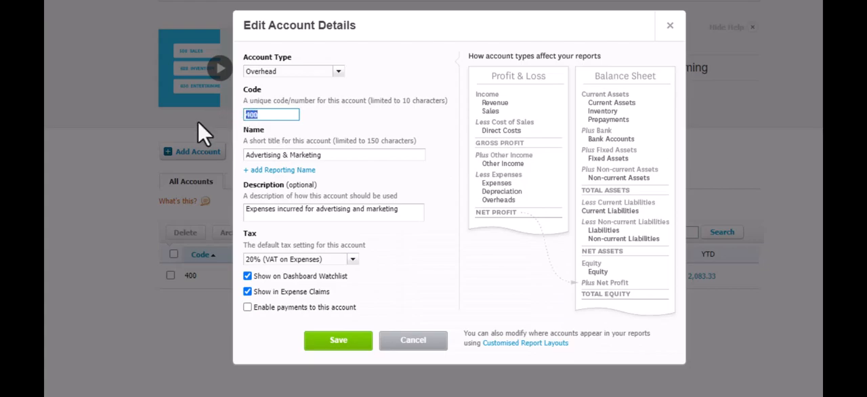
{"action": "type", "text": "4"}
{"action": "left_click", "coordinate": [328, 342]}
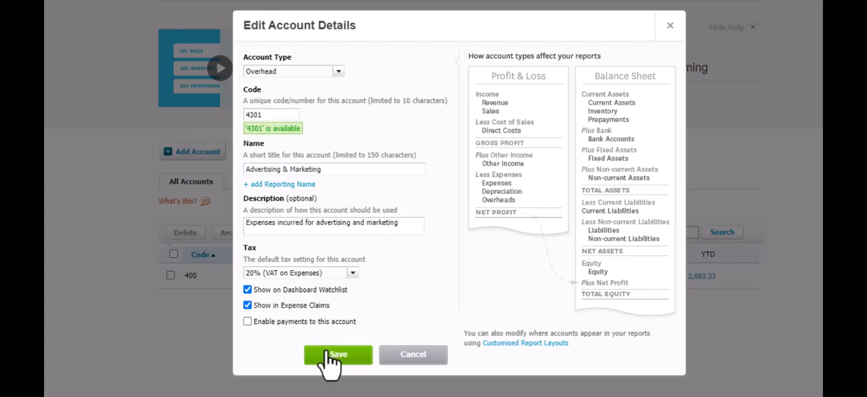
{"action": "left_click", "coordinate": [328, 353]}
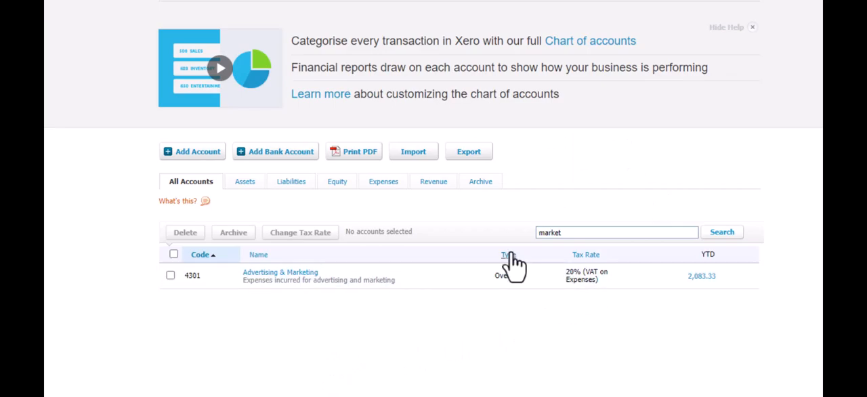
Search the chart of accounts for "aud"
{"action": "double_click", "coordinate": [581, 234]}
{"action": "type", "text": "aud"}
{"action": "left_click", "coordinate": [730, 235]}
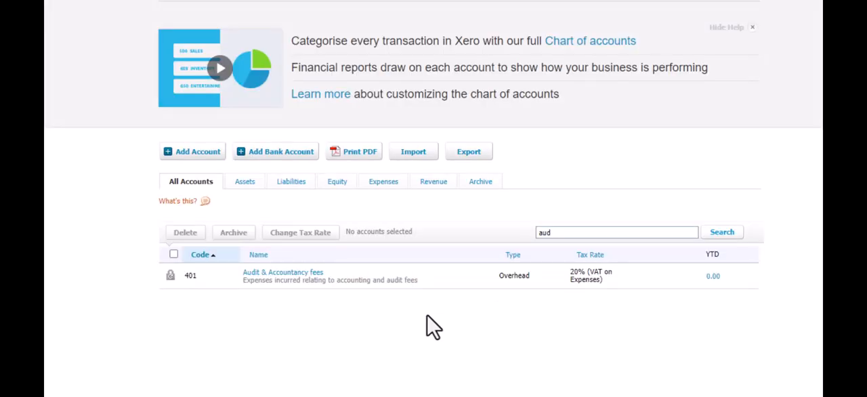
Set the code of the Audit & Accountancy fees account to 4601 and save the account
{"action": "left_click", "coordinate": [282, 273]}
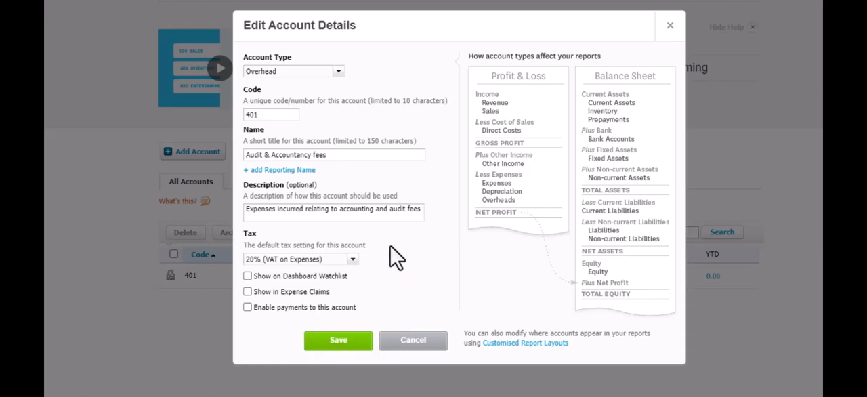
{"action": "left_click_drag", "start_coordinate": [273, 117], "coordinate": [212, 129]}
{"action": "type", "text": "4"}
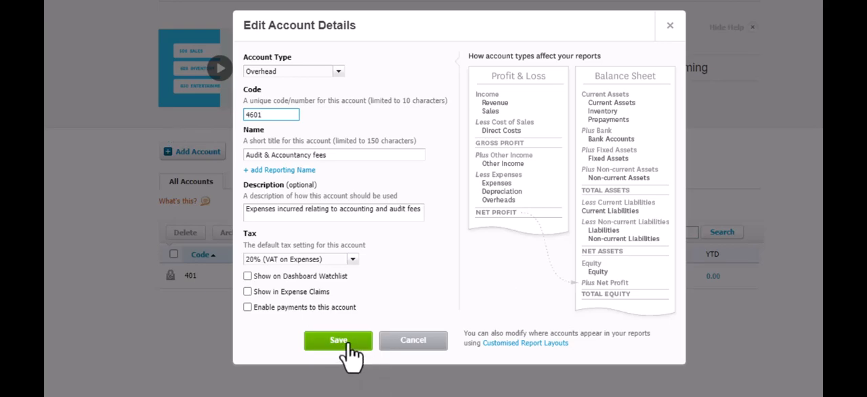
{"action": "left_click", "coordinate": [325, 342]}
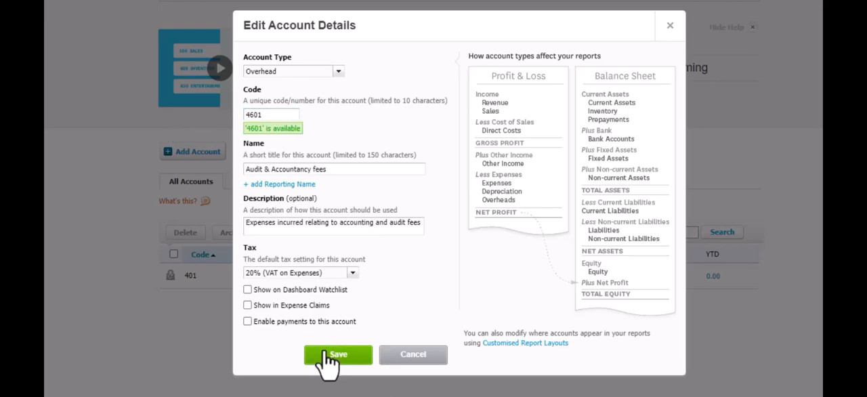
{"action": "left_click", "coordinate": [325, 357]}
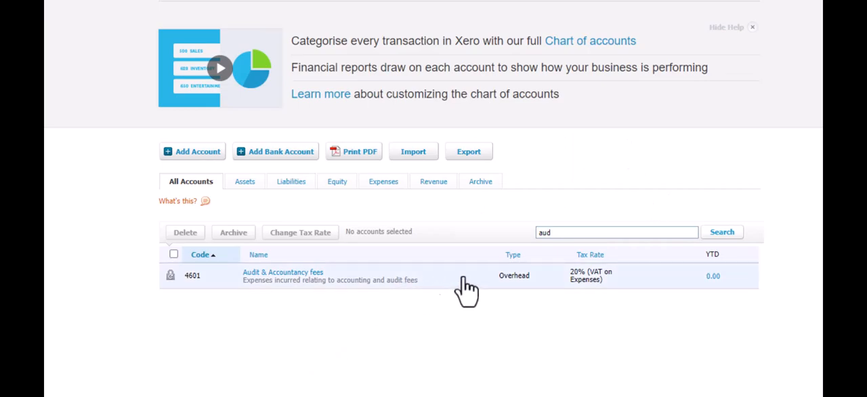
Search the chart of accounts for "sala"
{"action": "left_click", "coordinate": [559, 232]}
{"action": "left_click_drag", "start_coordinate": [559, 233], "coordinate": [522, 246]}
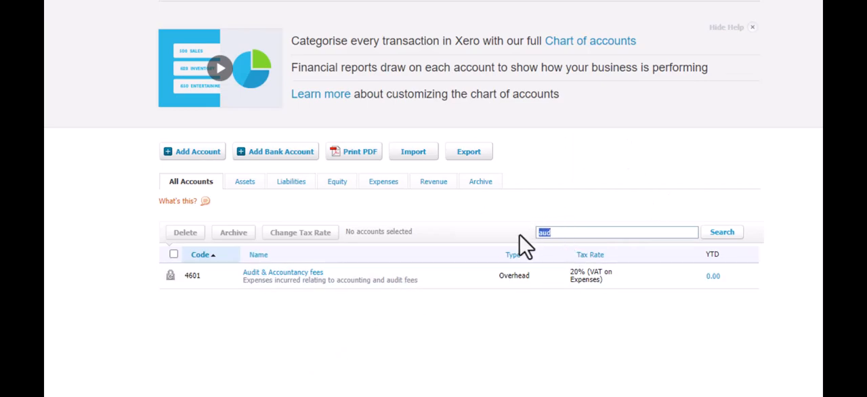
{"action": "type", "text": "sala"}
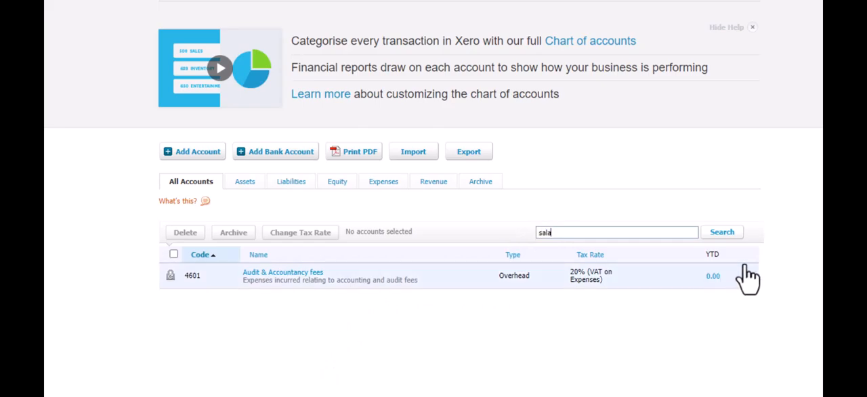
{"action": "left_click", "coordinate": [723, 233]}
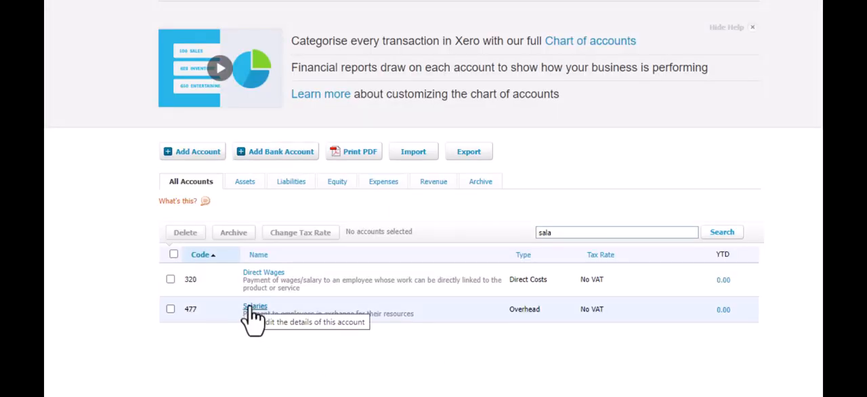
Set the code of the Salaries account to 4001 and save the account
{"action": "left_click", "coordinate": [249, 309]}
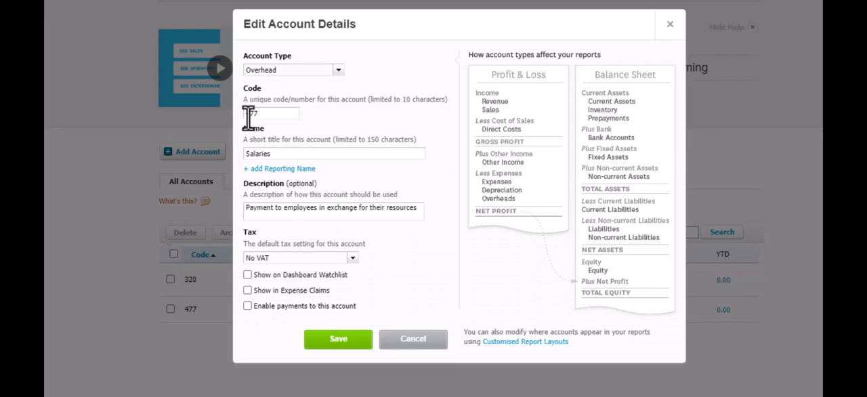
{"action": "left_click_drag", "start_coordinate": [243, 113], "coordinate": [276, 115]}
{"action": "type", "text": "4001"}
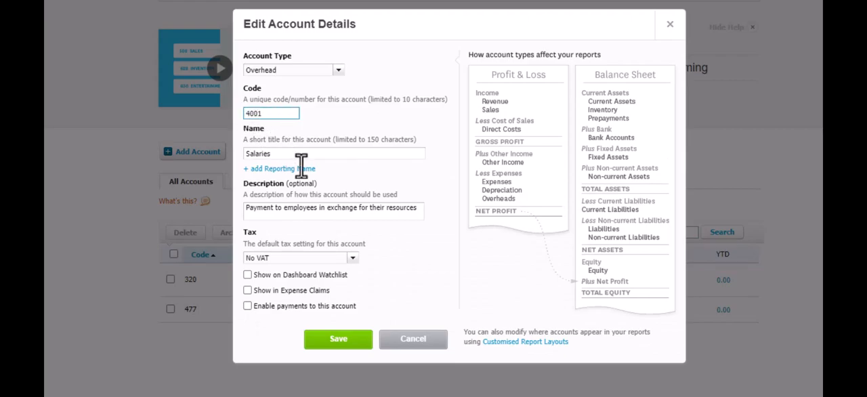
{"action": "left_click", "coordinate": [341, 341]}
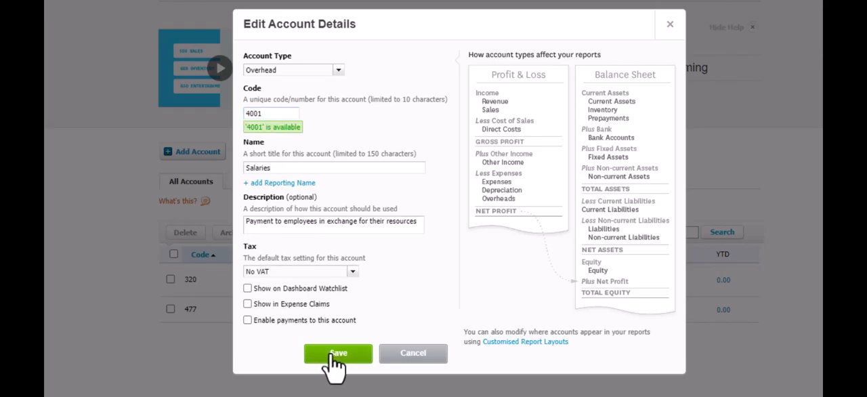
{"action": "left_click", "coordinate": [337, 359]}
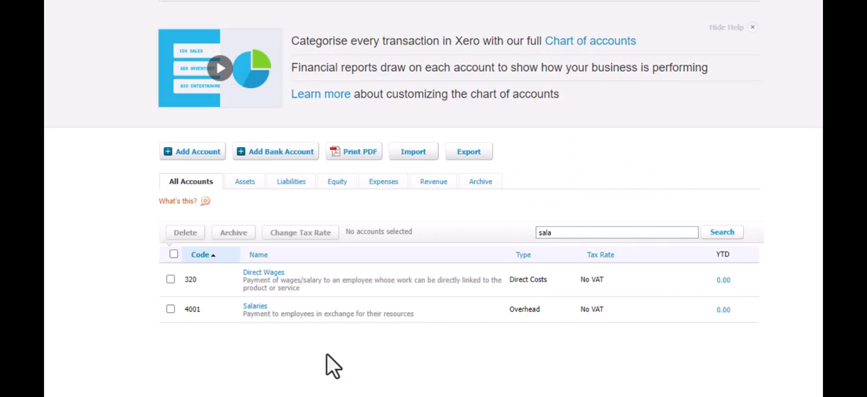
Start adding a new account to the chart of accounts with the account type Overhead
{"action": "left_click", "coordinate": [198, 156]}
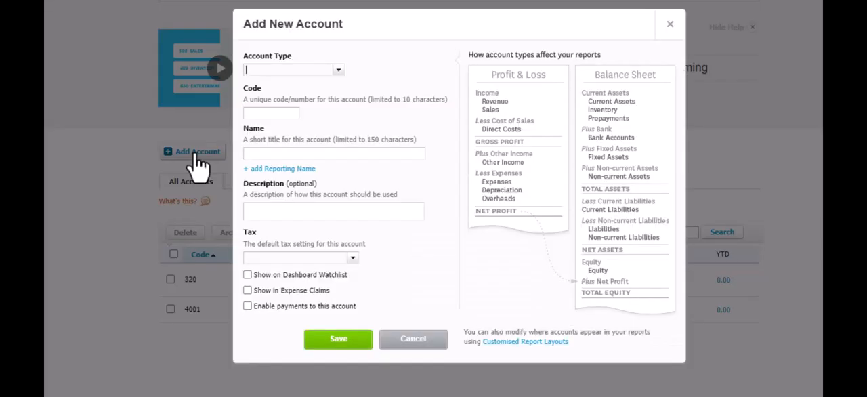
{"action": "left_click", "coordinate": [339, 80]}
{"action": "scroll", "coordinate": [271, 176], "scroll_direction": "down", "scroll_amount": 3}
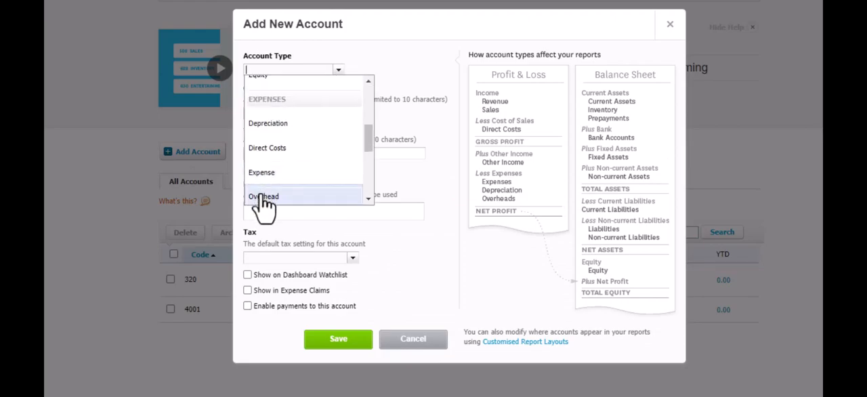
{"action": "left_click", "coordinate": [263, 196]}
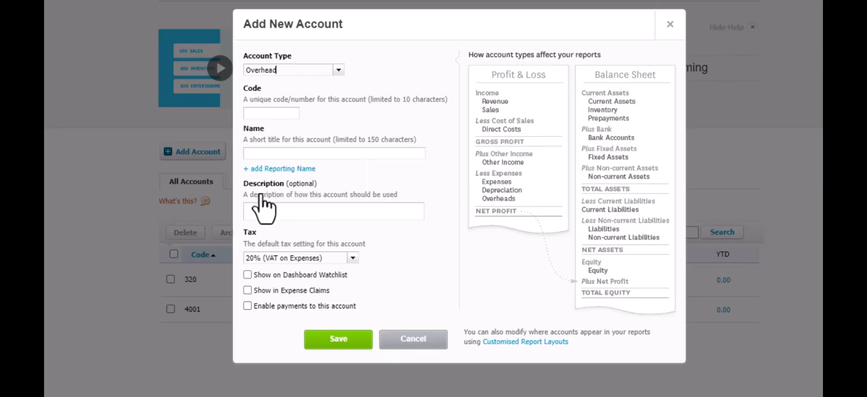
Give the new overhead account the code 4065 and the name Recruitment, and save it
{"action": "left_click", "coordinate": [260, 114]}
{"action": "type", "text": "4065"}
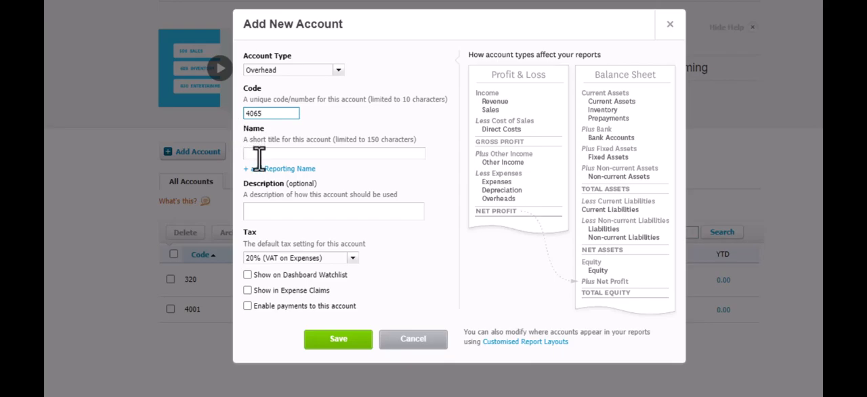
{"action": "left_click", "coordinate": [263, 154]}
{"action": "type", "text": "Rect"}
{"action": "type", "text": "uitment"}
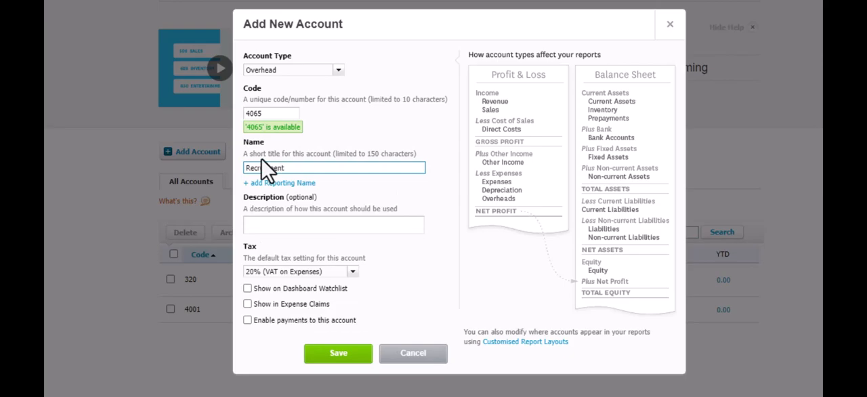
{"action": "left_click", "coordinate": [340, 358]}
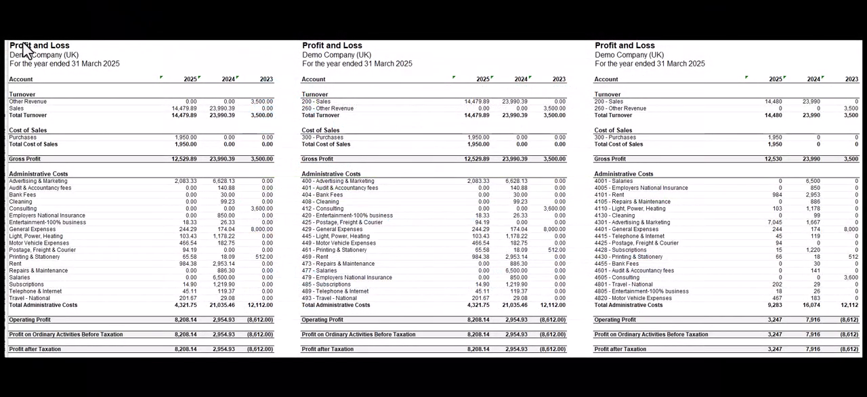
In the spreadsheet, select each of the three side-by-side Profit and Loss reports in turn to compare their account codes and order
{"action": "left_click_drag", "start_coordinate": [19, 45], "coordinate": [269, 349]}
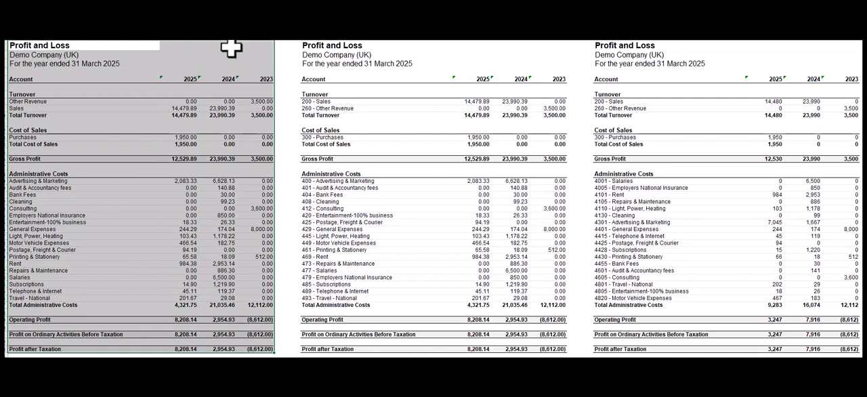
{"action": "left_click", "coordinate": [408, 255]}
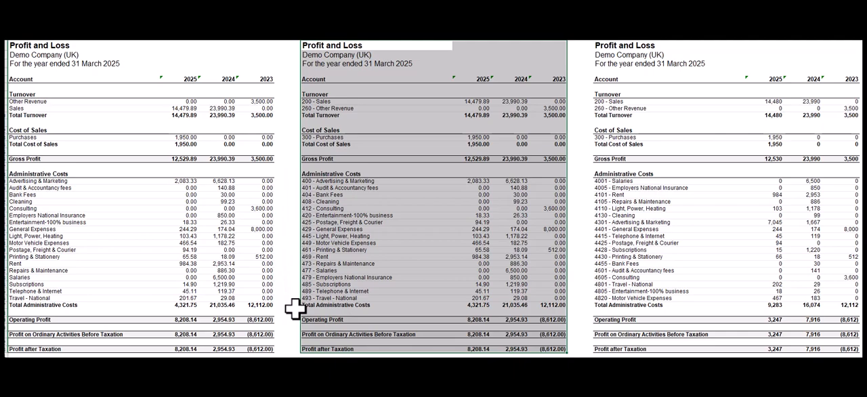
{"action": "left_click", "coordinate": [605, 44]}
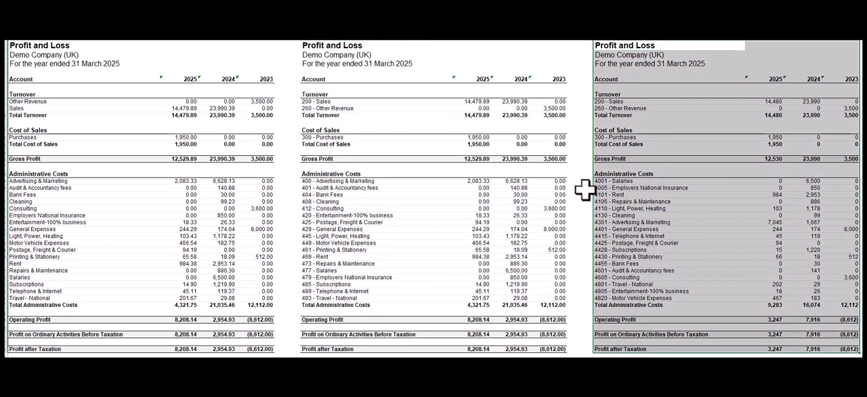